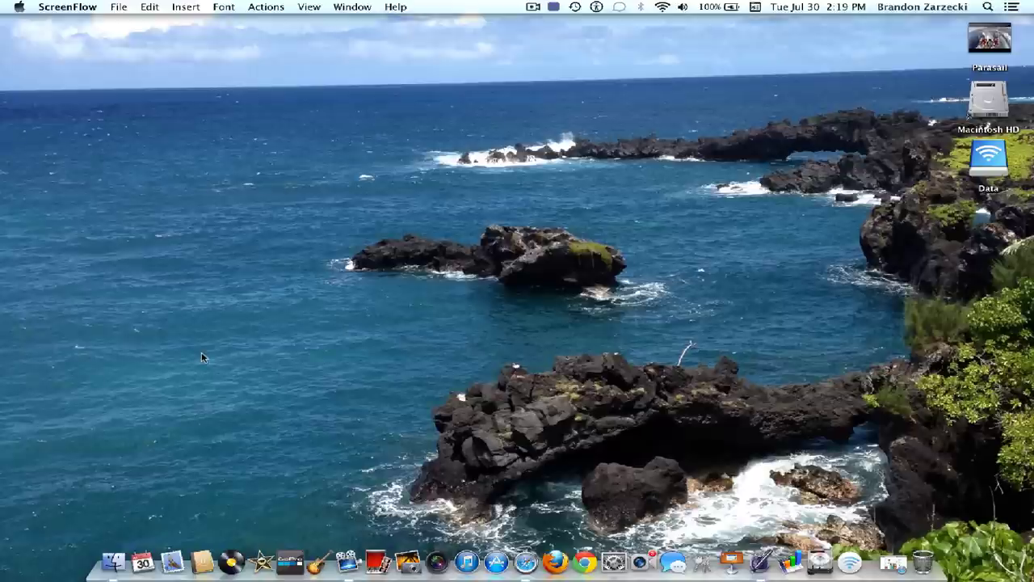
# Launch Disk Doctor to check Macintosh HD's space: 49.0 GB free, 201.1 GB used of 250.1 GB
pyautogui.click(816, 568)
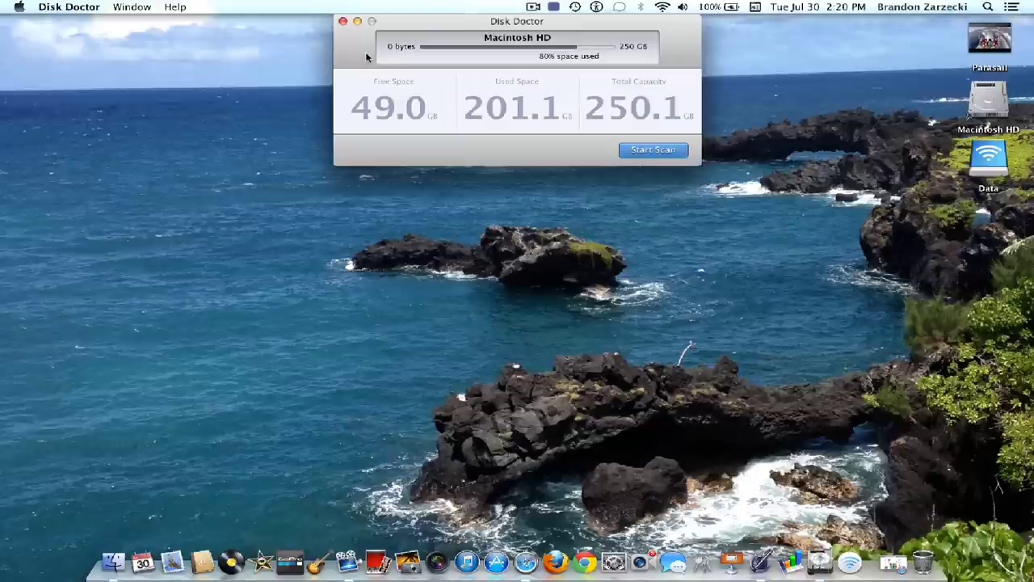
# Close Disk Doctor and open the AirPort Time Capsule's Data share in a new Finder window, selecting the MacBook Pro backup
pyautogui.click(342, 22)
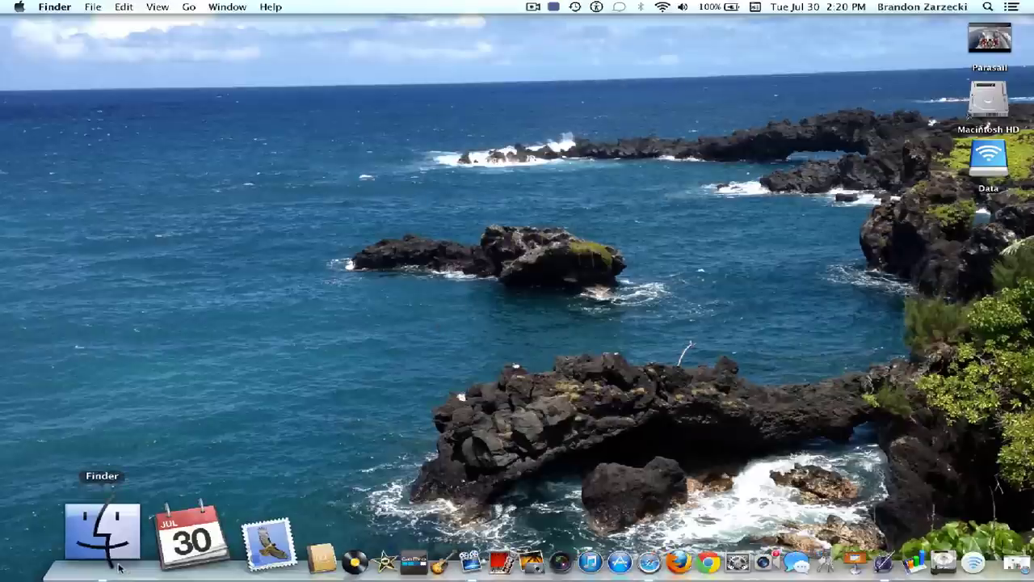
pyautogui.click(105, 537)
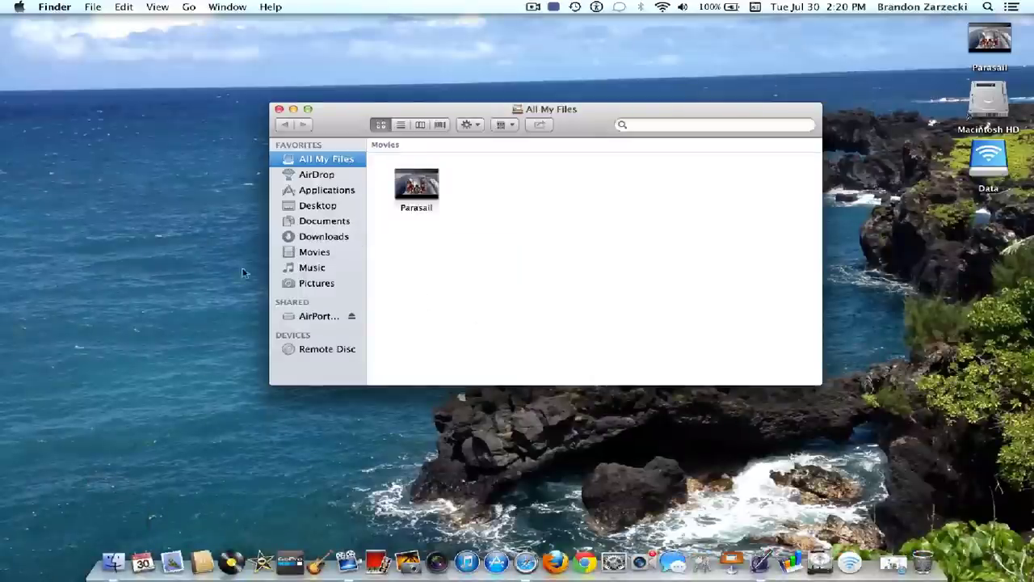
pyautogui.click(318, 316)
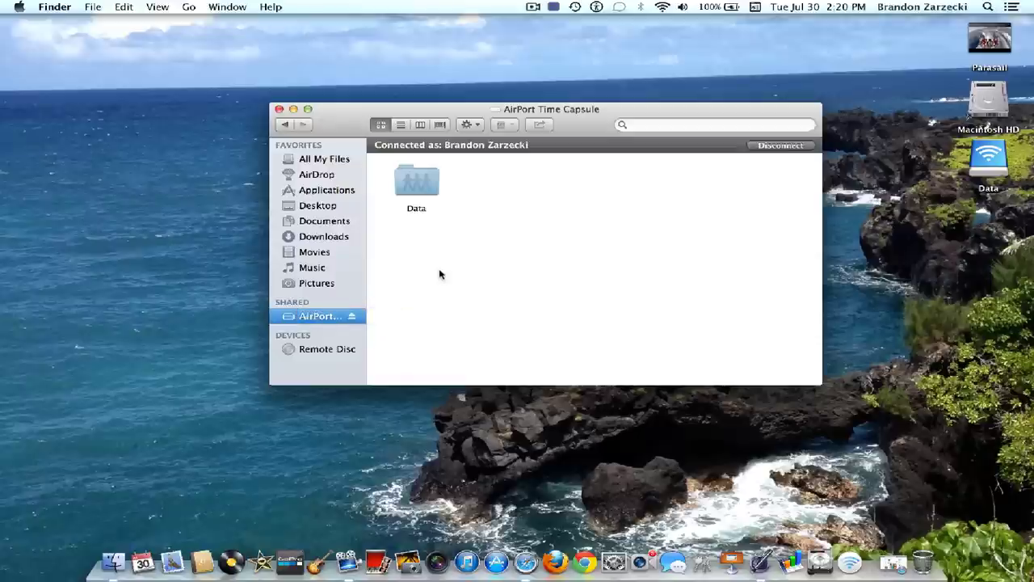
pyautogui.doubleClick(419, 185)
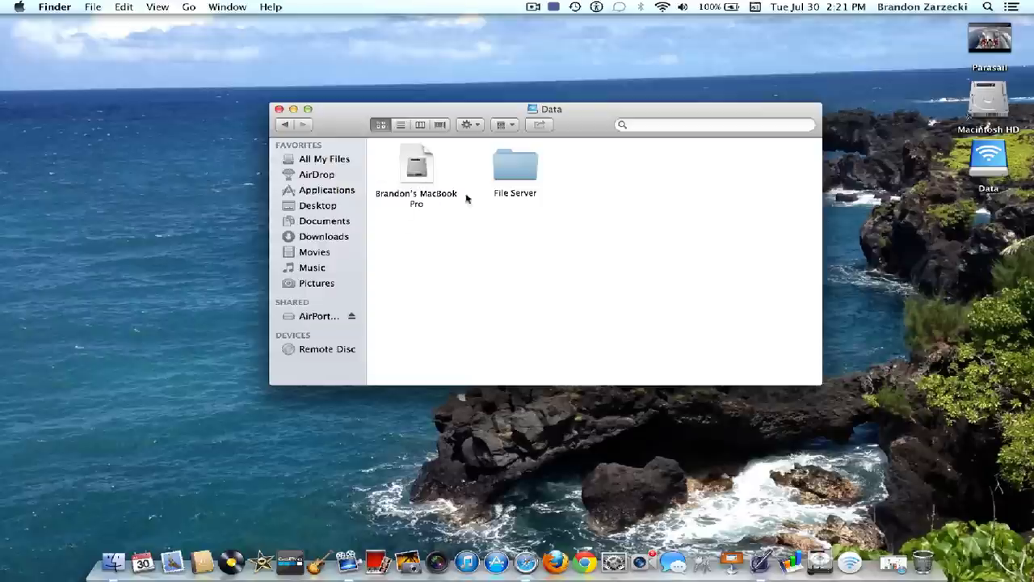
pyautogui.click(414, 170)
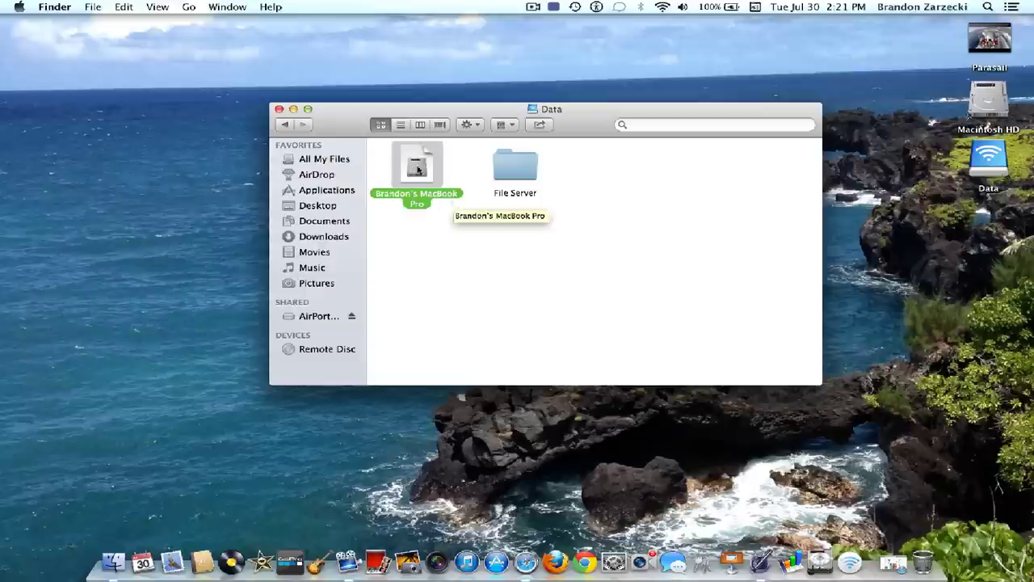
pyautogui.click(498, 257)
pyautogui.click(596, 6)
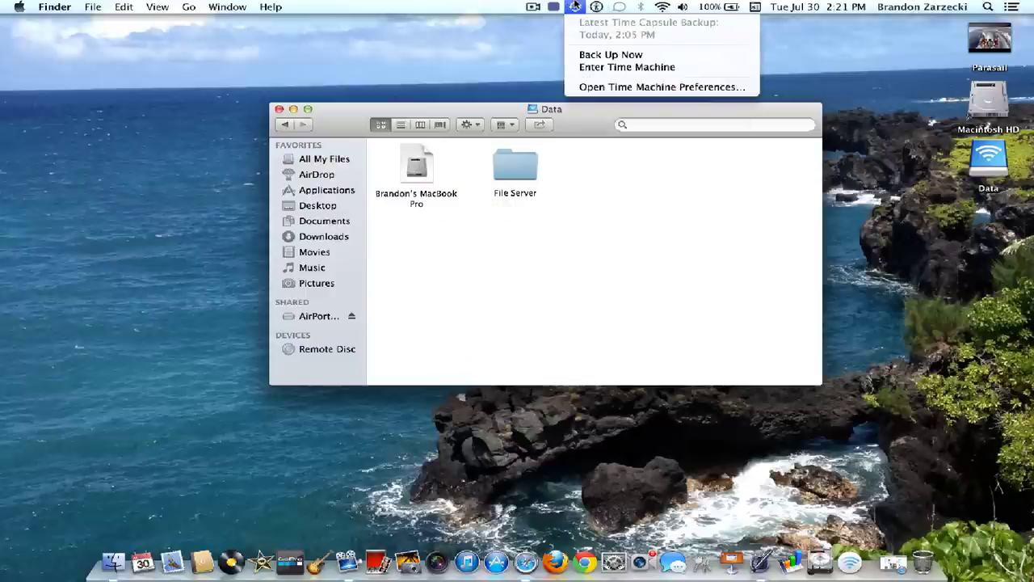
pyautogui.click(590, 88)
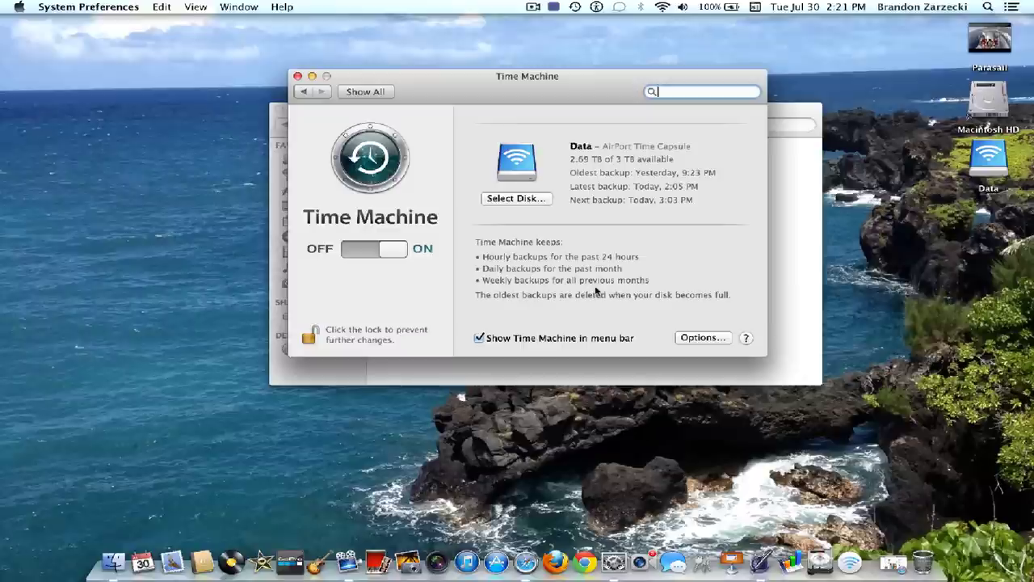
pyautogui.moveTo(1002, 48)
pyautogui.click(298, 76)
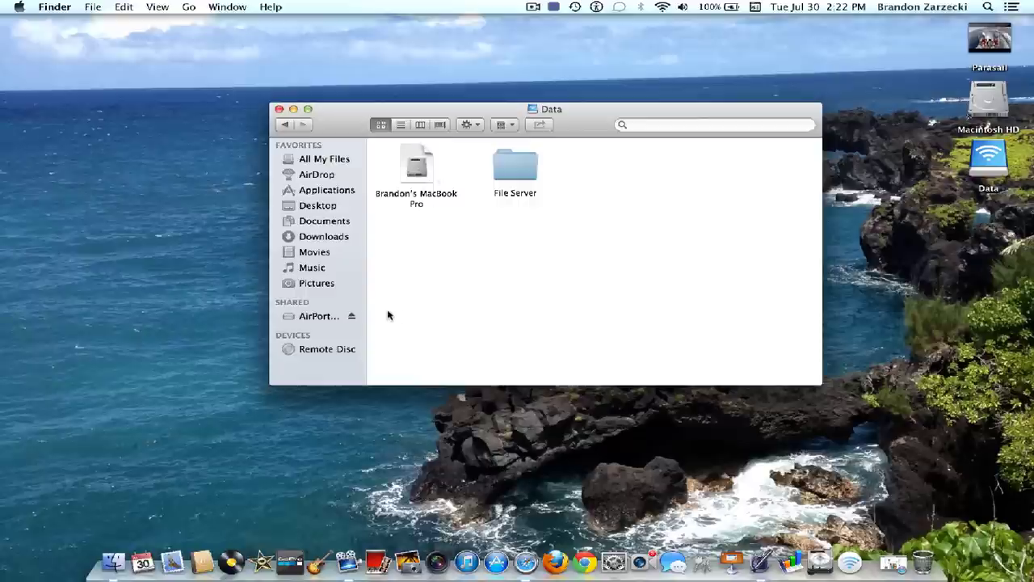
# Reconnect to the AirPort Time Capsule's Data share and select the File Server folder
pyautogui.click(308, 317)
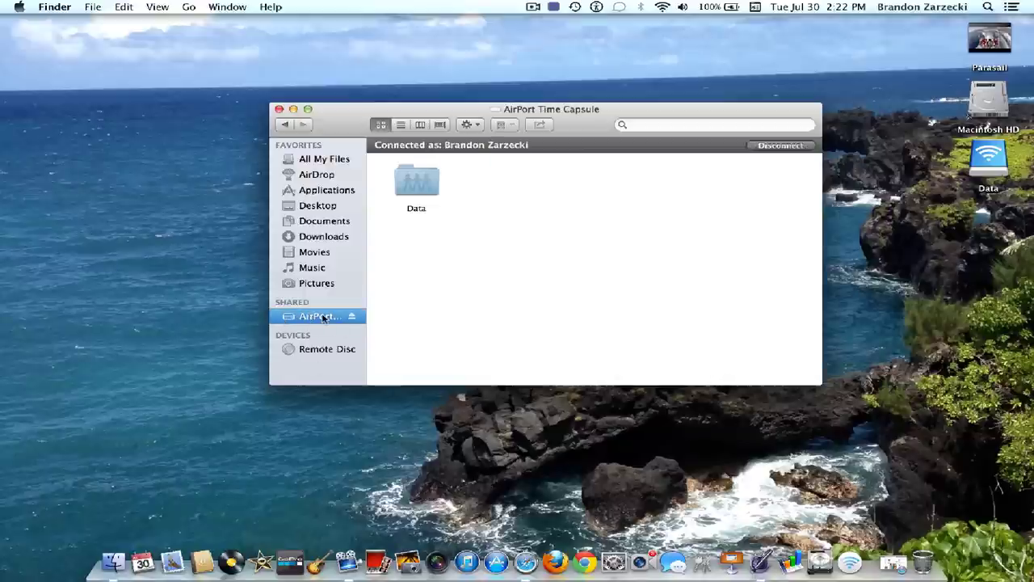
pyautogui.doubleClick(425, 187)
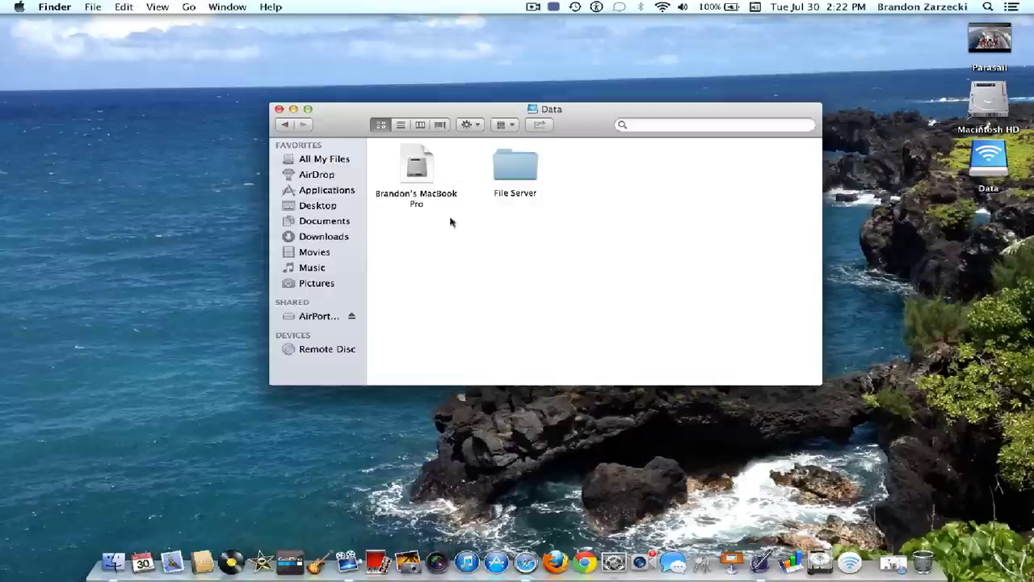
pyautogui.rightClick(541, 274)
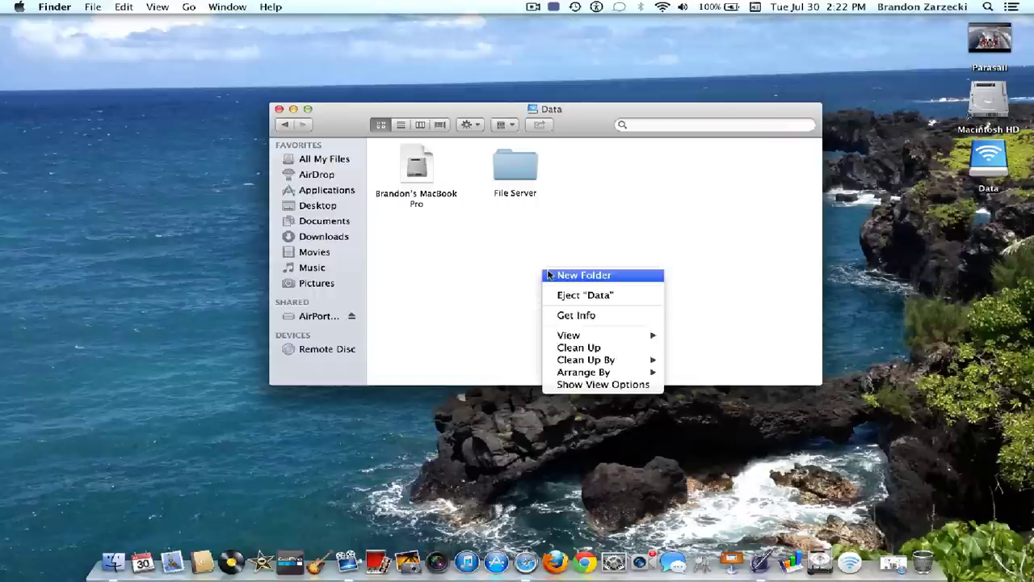
pyautogui.rightClick(521, 236)
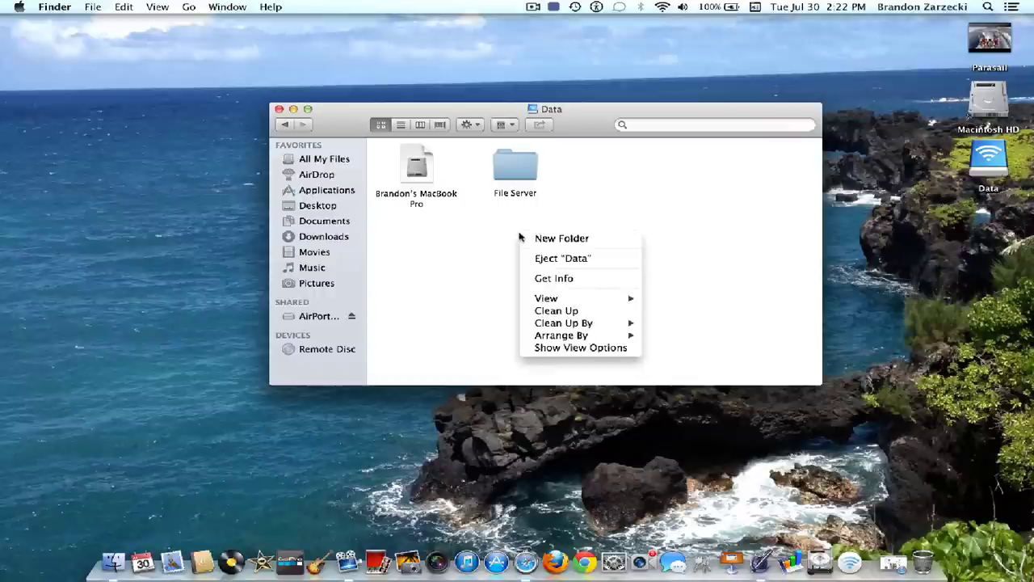
pyautogui.click(533, 238)
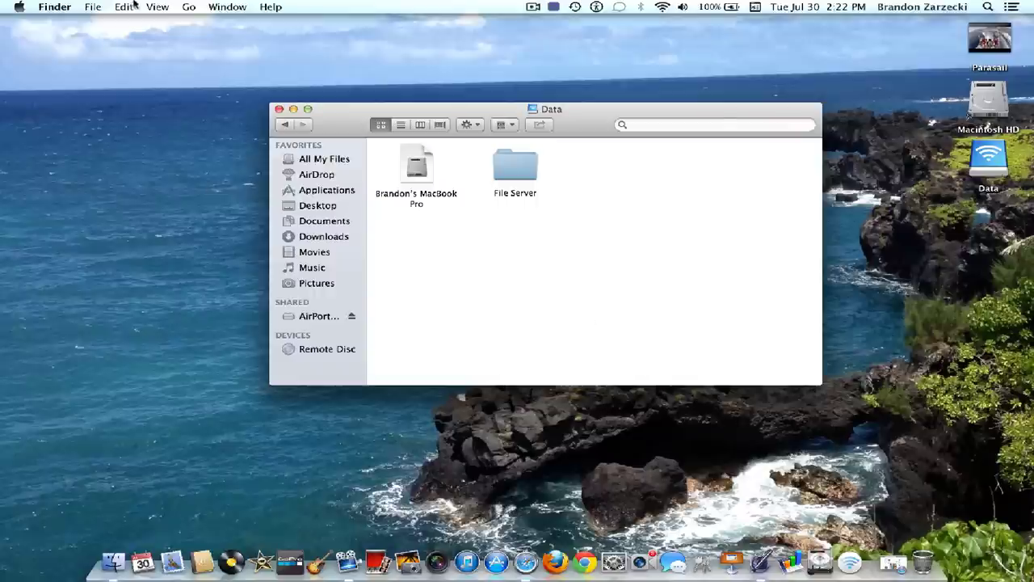
pyautogui.click(100, 5)
pyautogui.click(98, 6)
pyautogui.click(515, 167)
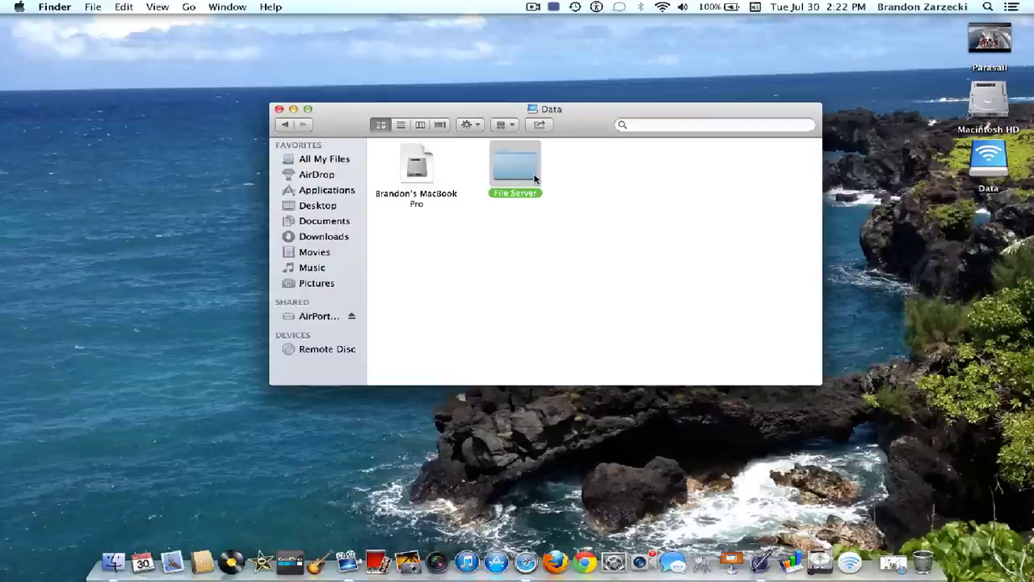
# Create a test untitled folder in Data, delete it immediately, then open File Server
pyautogui.press('super+shift+n')
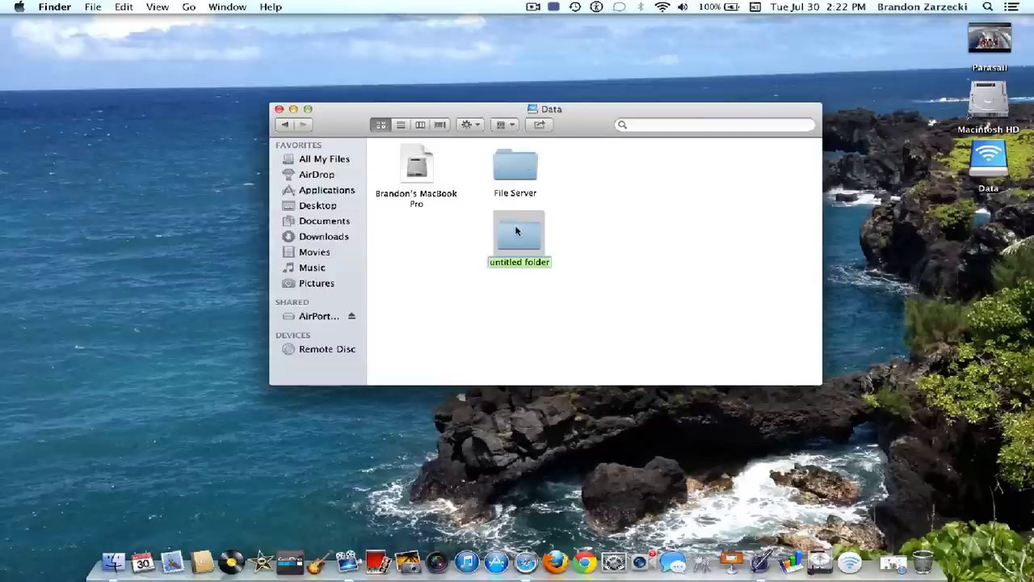
pyautogui.rightClick(534, 235)
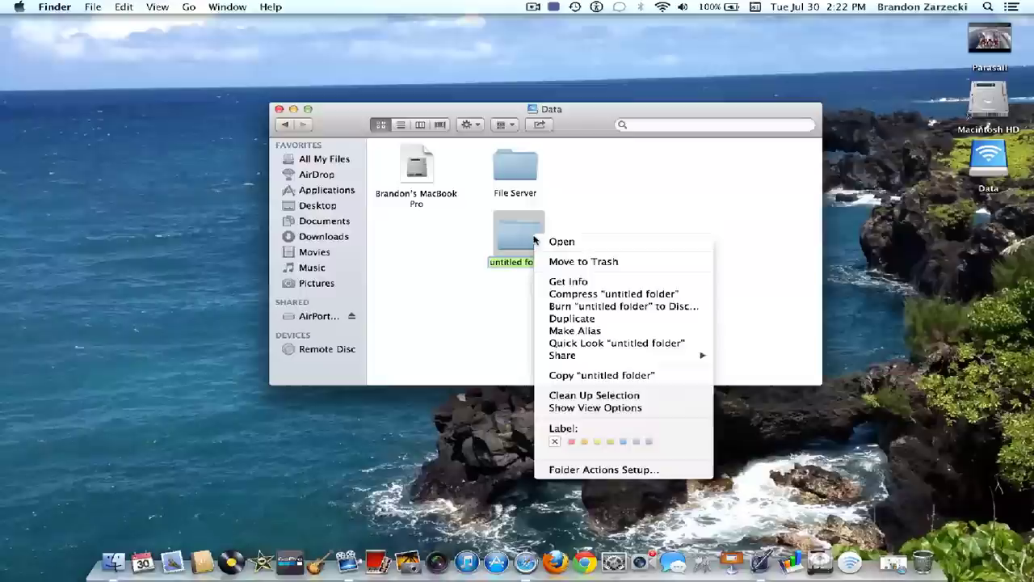
pyautogui.click(566, 262)
pyautogui.click(619, 210)
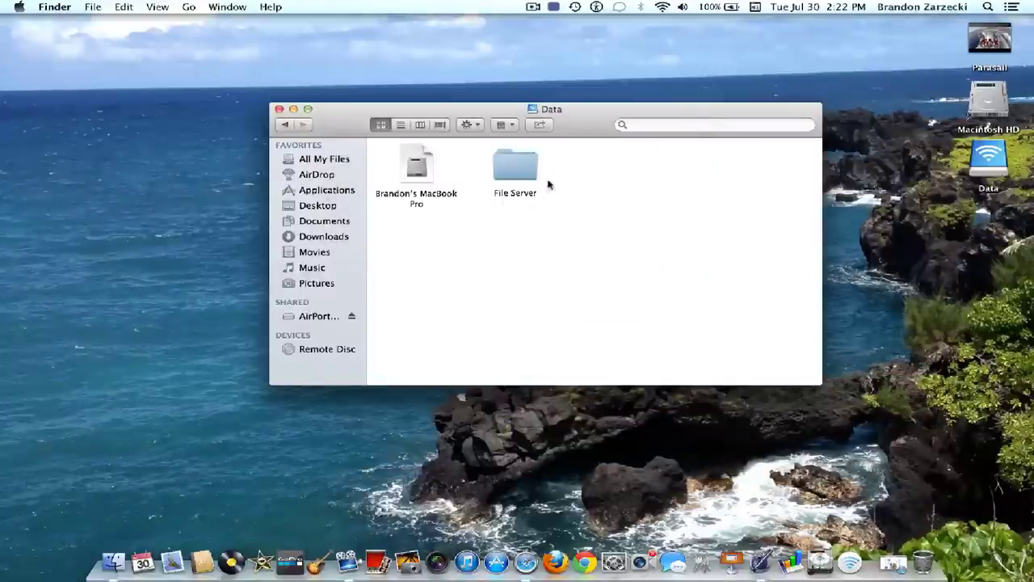
pyautogui.doubleClick(509, 179)
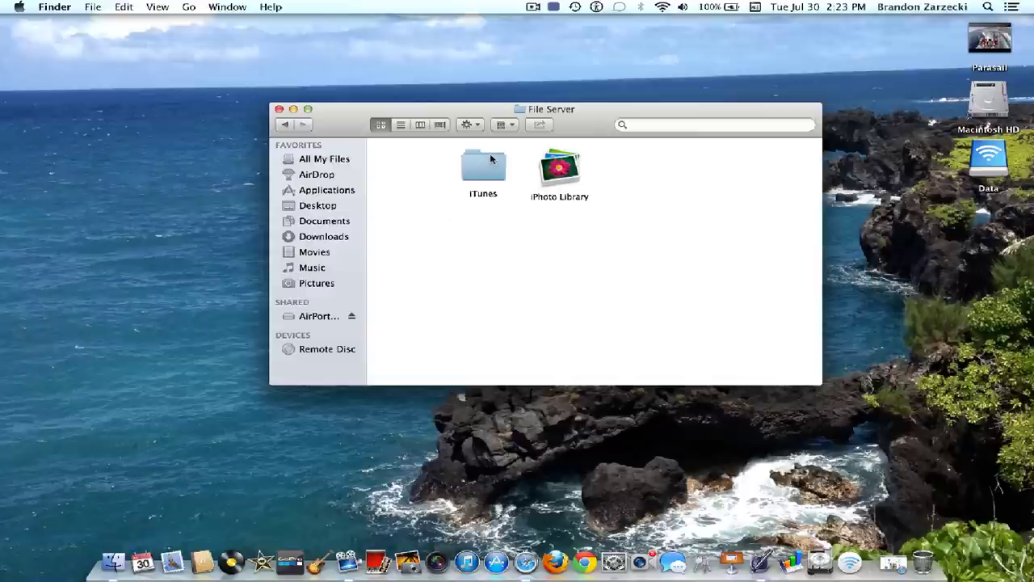
pyautogui.click(987, 7)
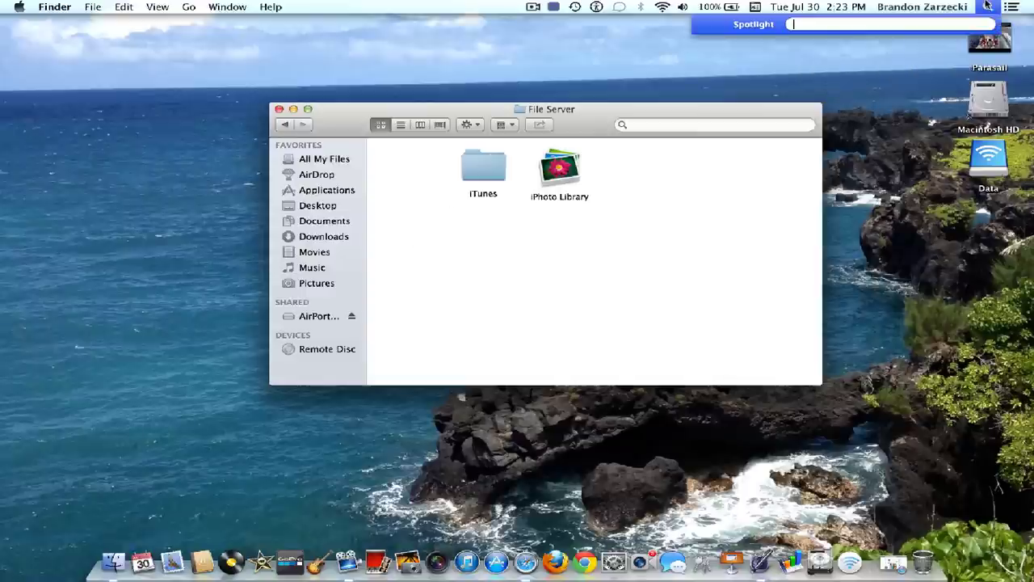
pyautogui.write('iphoto')
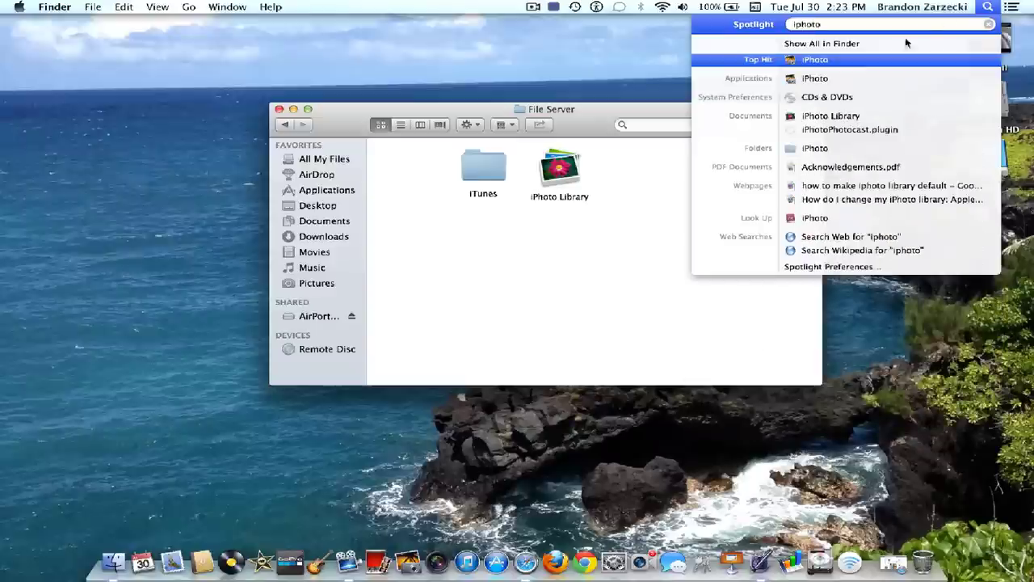
pyautogui.moveTo(848, 63); pyautogui.dragTo(531, 264)
pyautogui.click(987, 24)
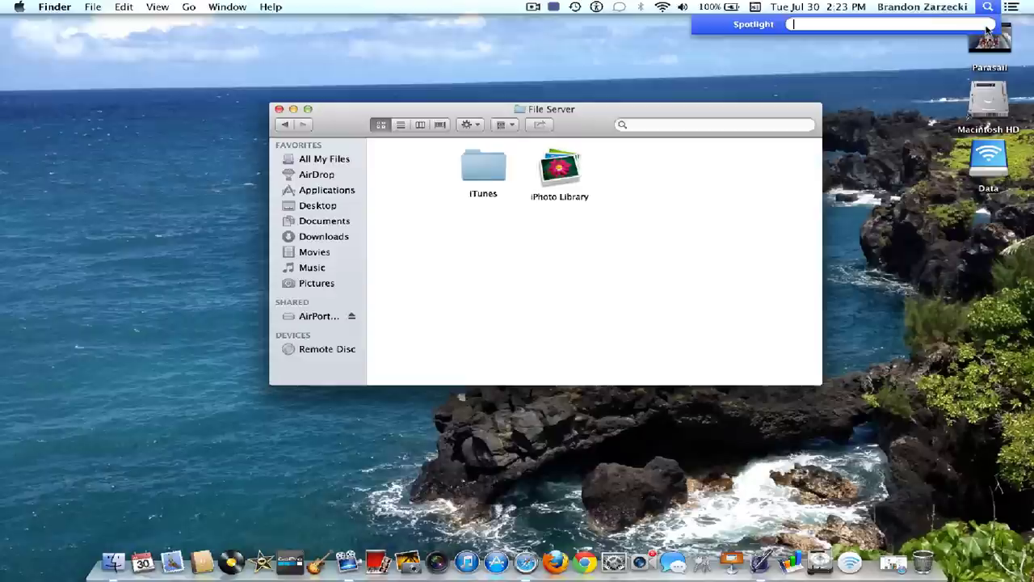
pyautogui.write('itunes')
pyautogui.moveTo(883, 62); pyautogui.dragTo(521, 241)
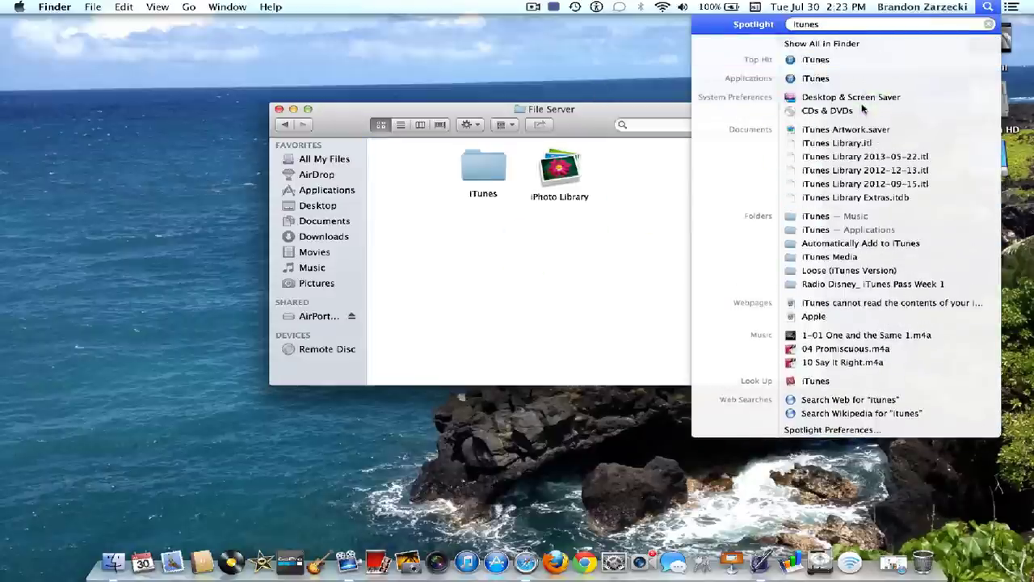
pyautogui.press('Escape')
pyautogui.click(987, 6)
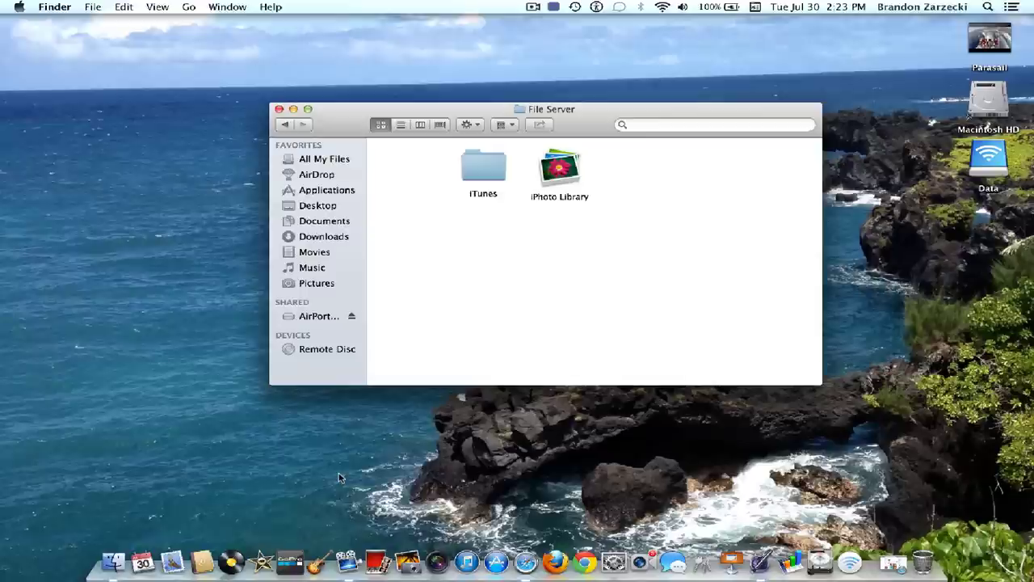
# Step back to Data and forward to File Server again, then close the File Server window
pyautogui.click(285, 125)
pyautogui.click(303, 126)
pyautogui.click(279, 109)
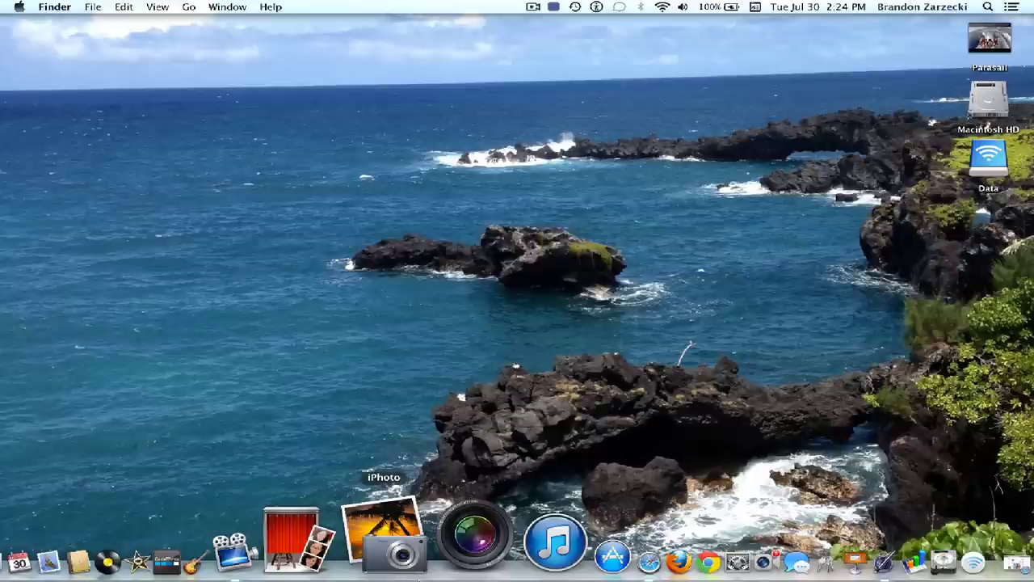
# Launch iPhoto and open the iPhoto Library at /Volumes/Data/File Server instead of a local library
pyautogui.click(396, 537)
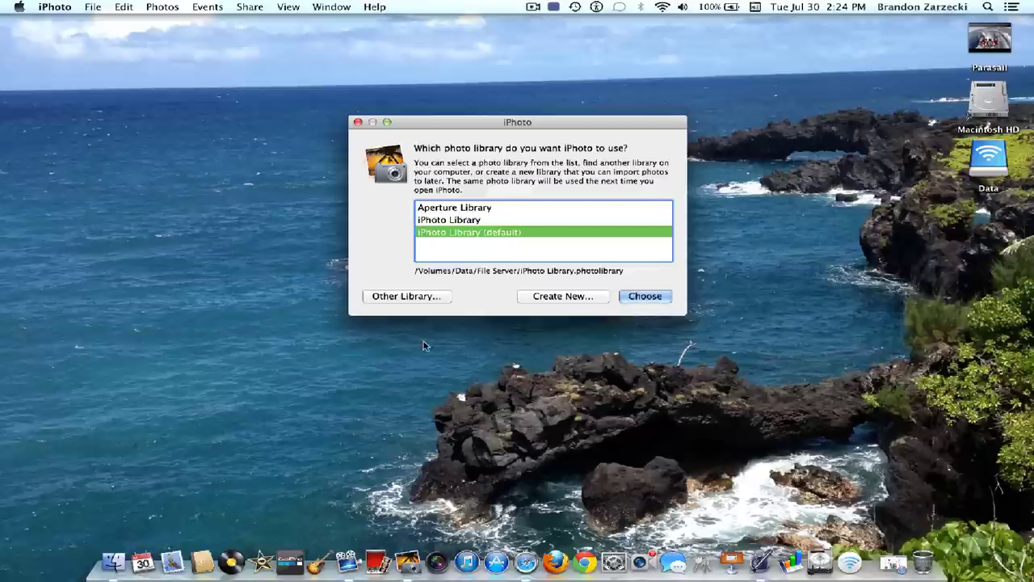
pyautogui.click(536, 209)
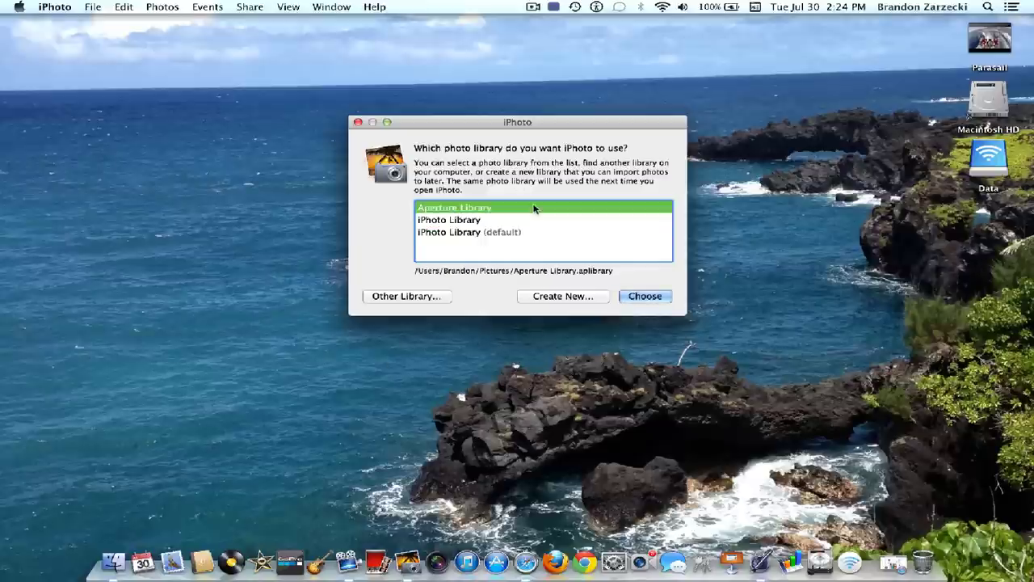
pyautogui.click(481, 221)
pyautogui.click(473, 233)
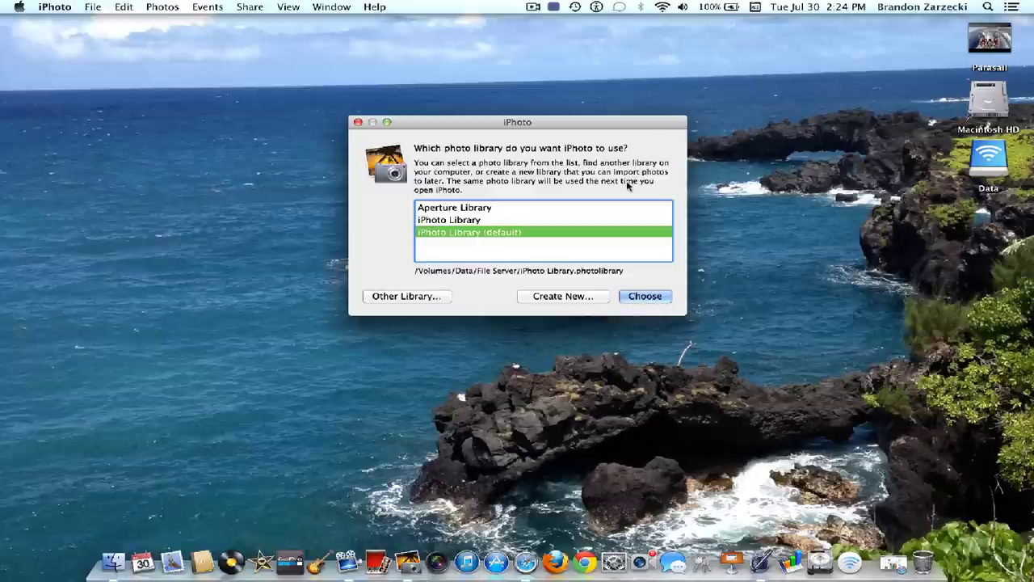
pyautogui.click(484, 209)
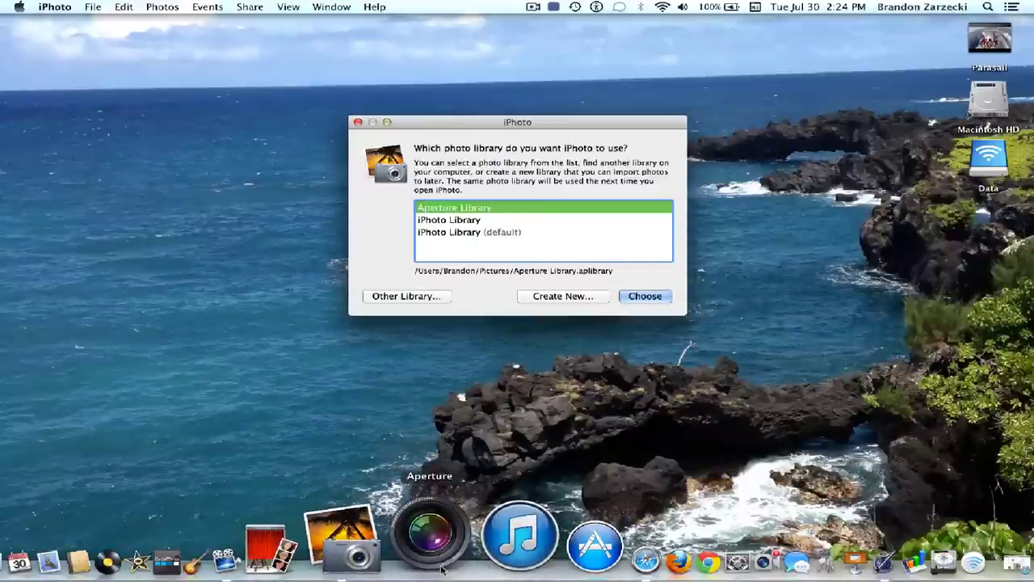
pyautogui.click(488, 220)
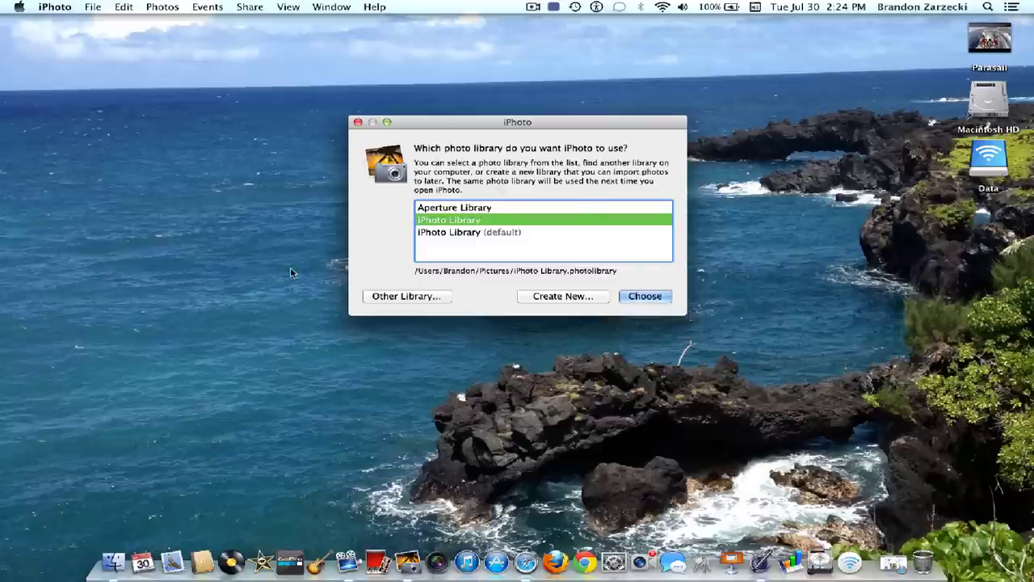
pyautogui.click(464, 232)
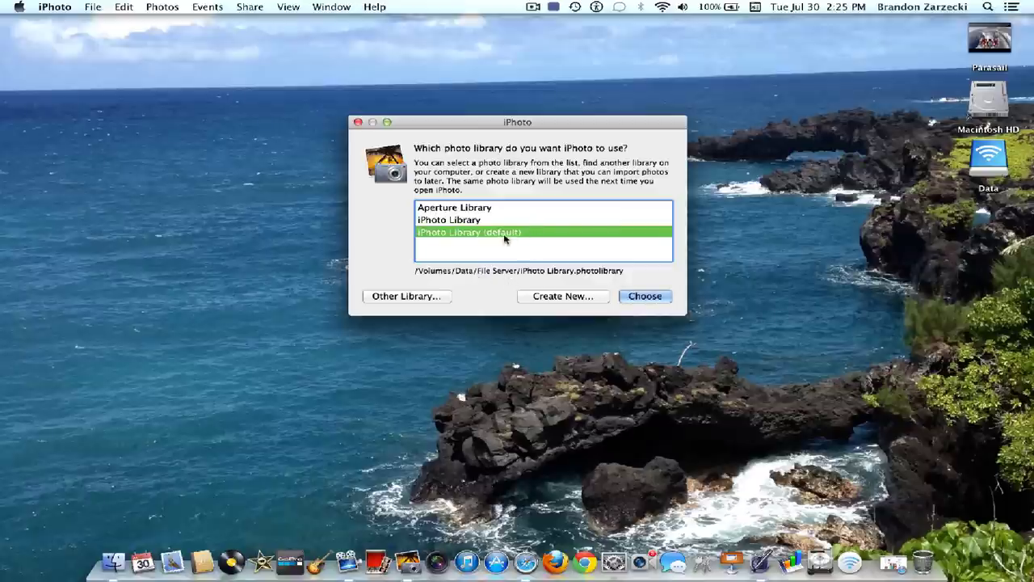
pyautogui.click(623, 295)
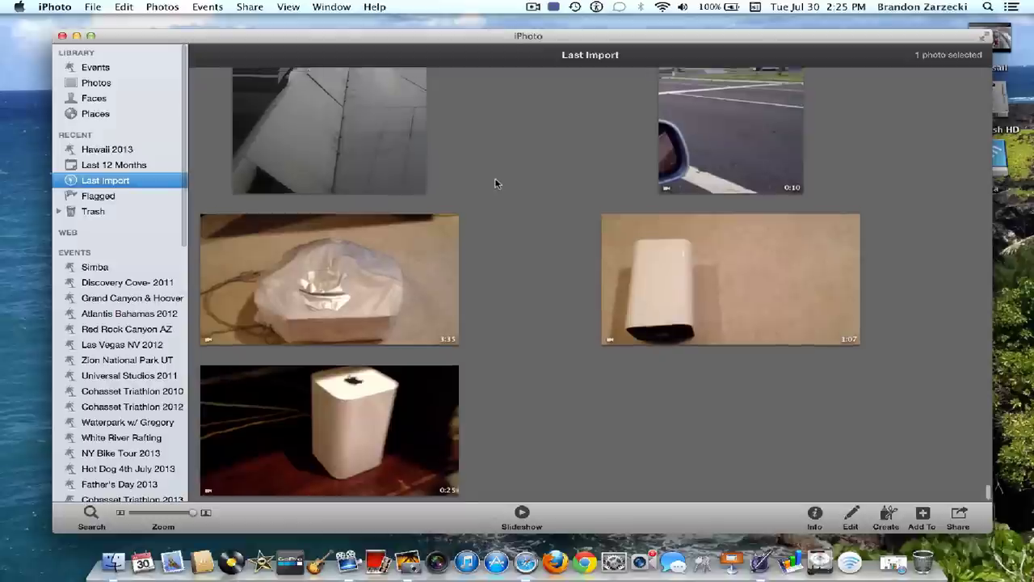
# Scroll through Last Import to confirm the Jul 25, 2013 event's 9 items load from the network
pyautogui.scroll(-10, 495, 183)
pyautogui.scroll(10, 496, 183)
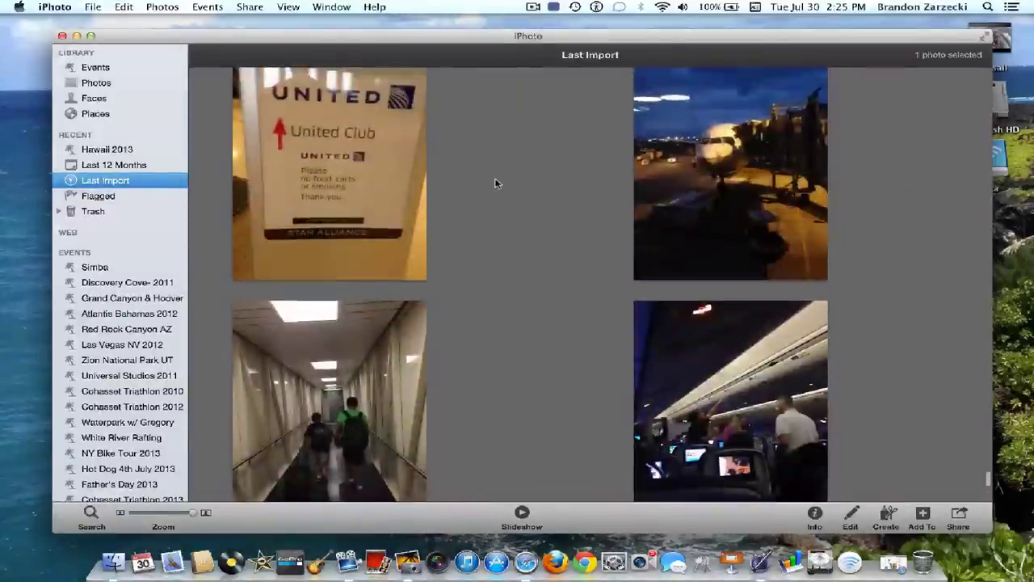
pyautogui.scroll(-10, 557, 323)
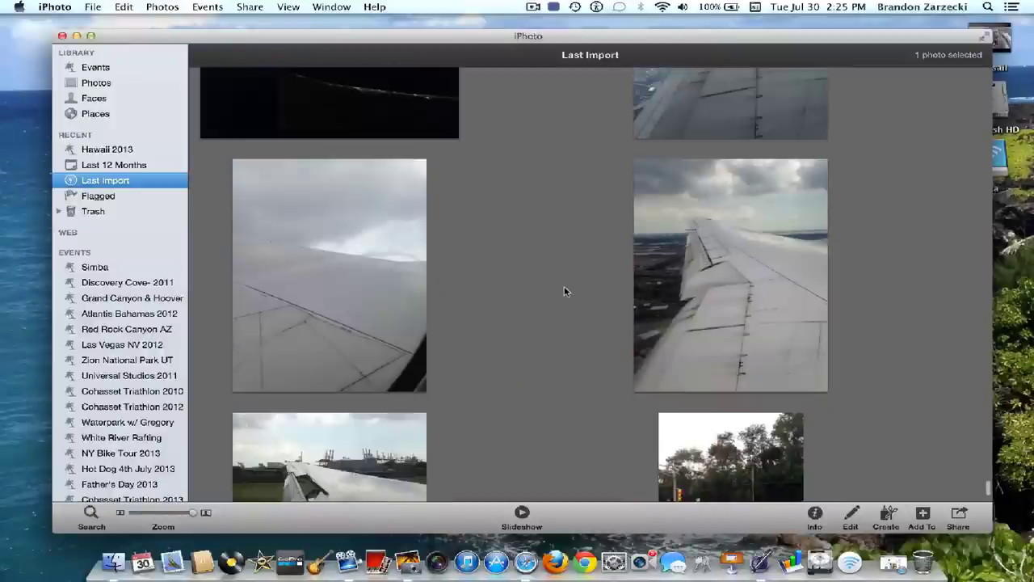
pyautogui.scroll(10, 555, 372)
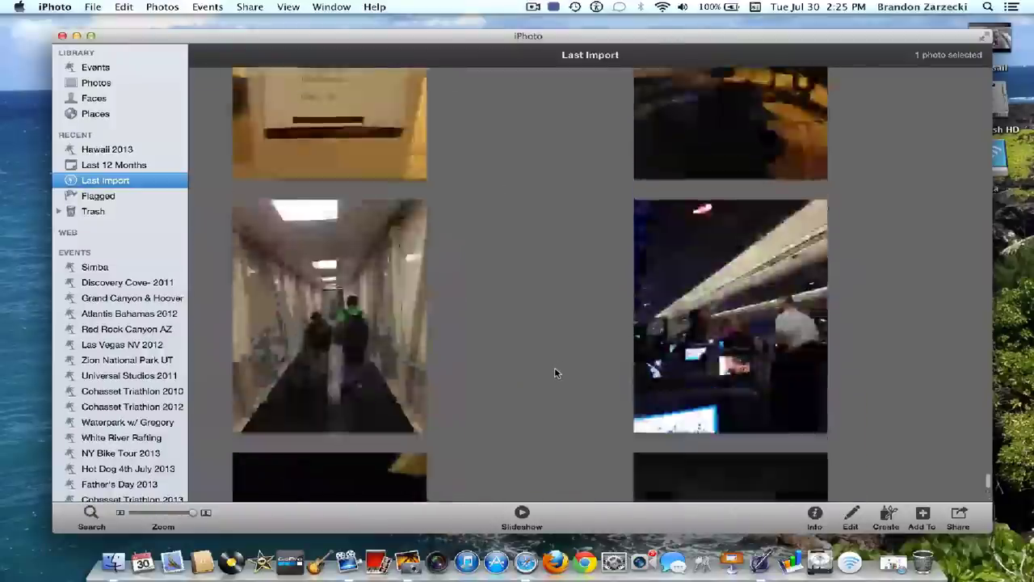
pyautogui.scroll(-10, 554, 372)
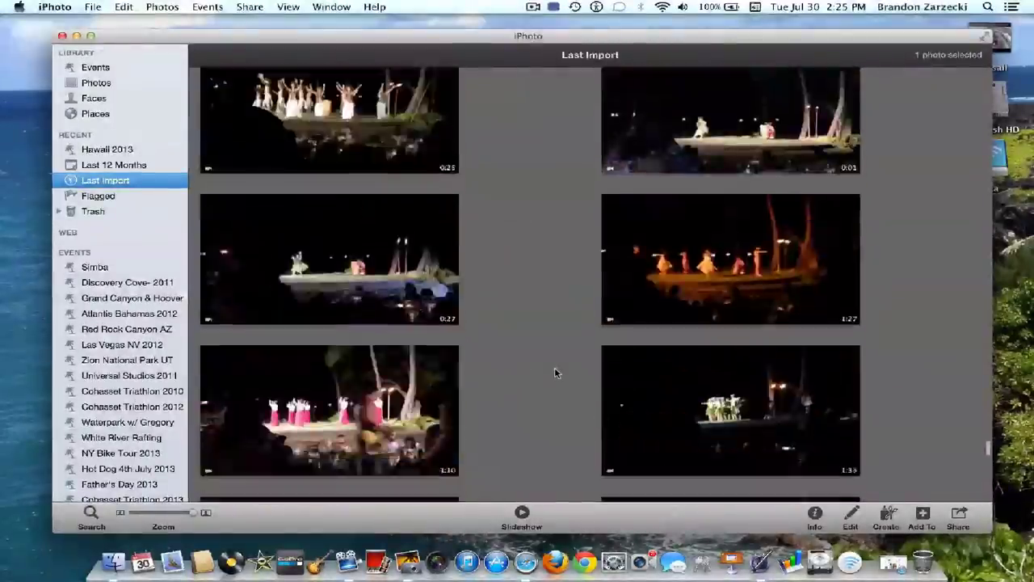
pyautogui.scroll(-5, 555, 372)
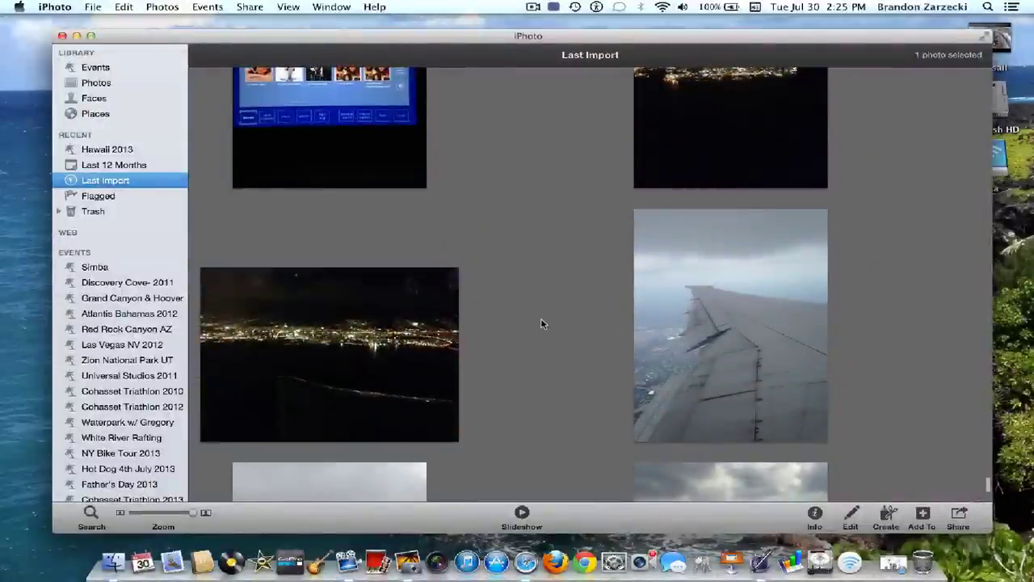
pyautogui.scroll(-8, 540, 321)
pyautogui.scroll(10, 541, 323)
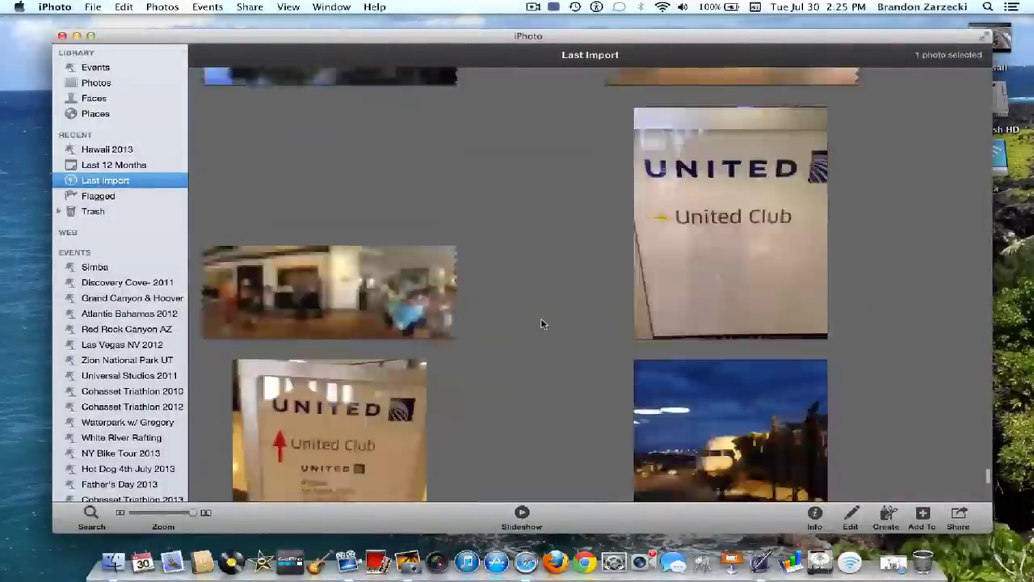
pyautogui.scroll(-10, 541, 323)
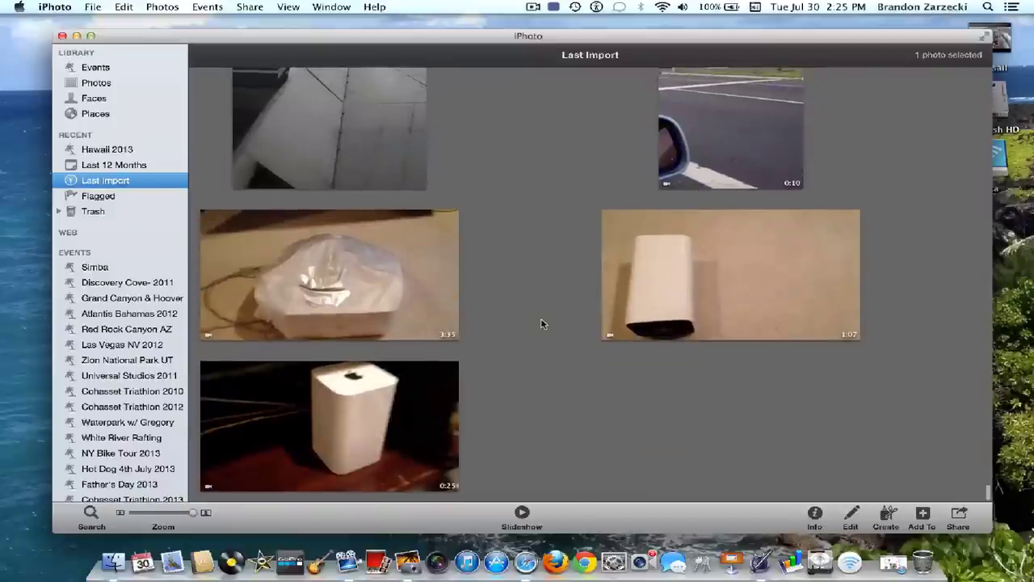
pyautogui.scroll(-10, 117, 469)
# View the Jul 25 and Jul 23, 2013 events, then the Cohasset Triathlon 2010 and Boating 2011 albums
pyautogui.scroll(3, 117, 473)
pyautogui.scroll(3, 116, 473)
pyautogui.click(122, 407)
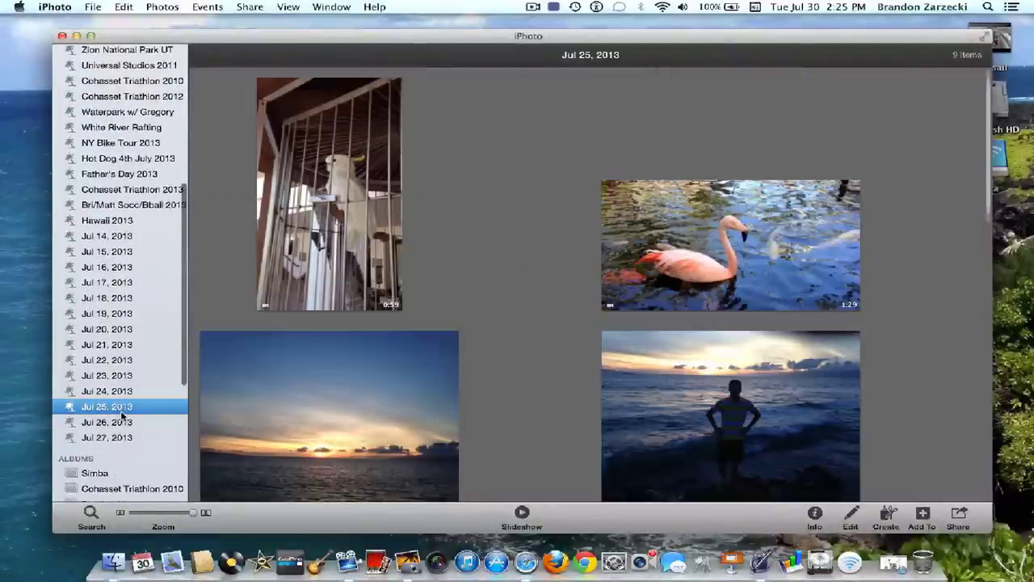
pyautogui.click(129, 375)
pyautogui.scroll(-3, 117, 404)
pyautogui.click(119, 427)
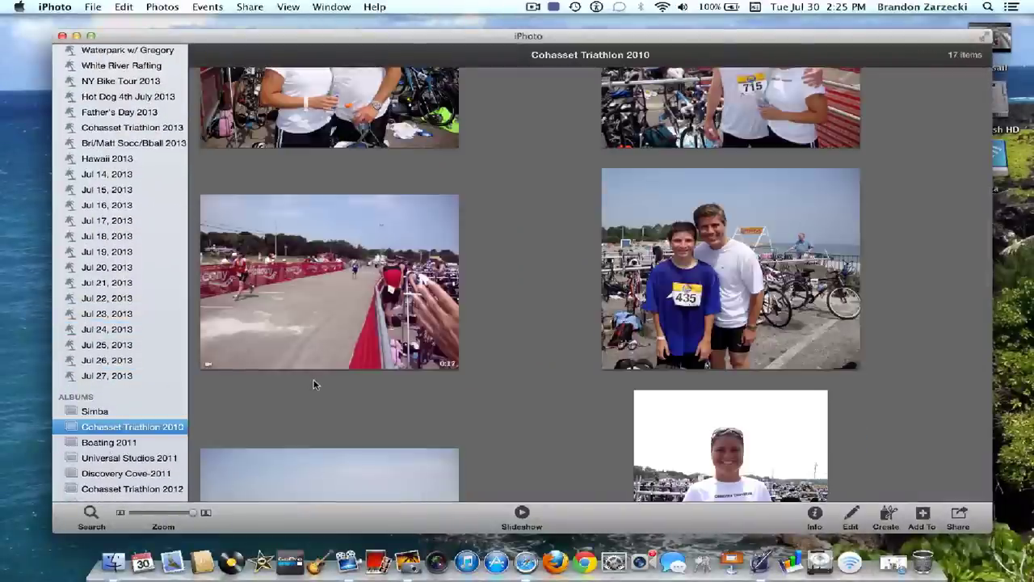
pyautogui.scroll(-5, 316, 383)
pyautogui.click(103, 442)
pyautogui.scroll(-5, 102, 443)
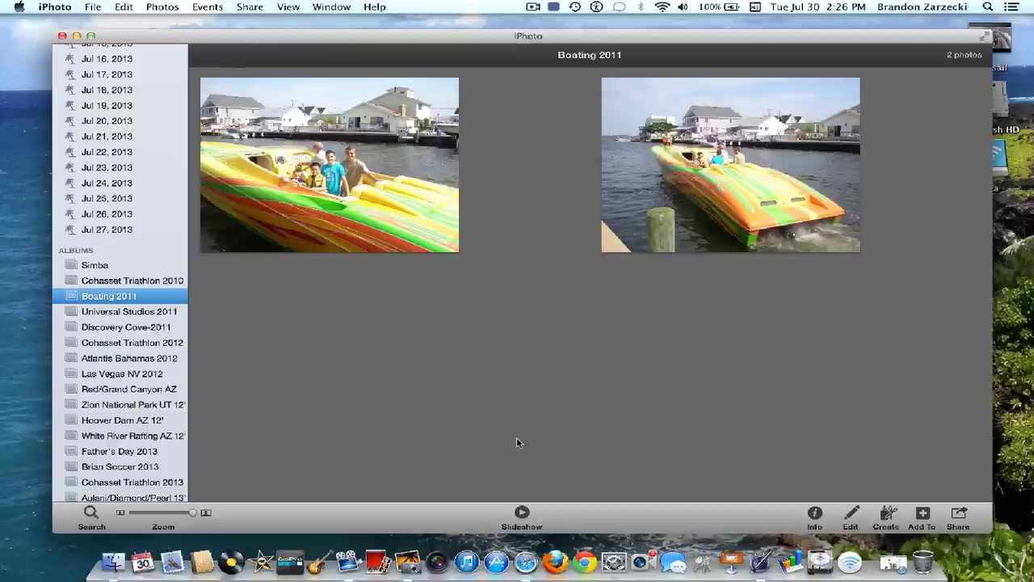
# Quit iPhoto, launch iTunes and browse for an existing library, peeking into the local iTunes folder
pyautogui.click(62, 36)
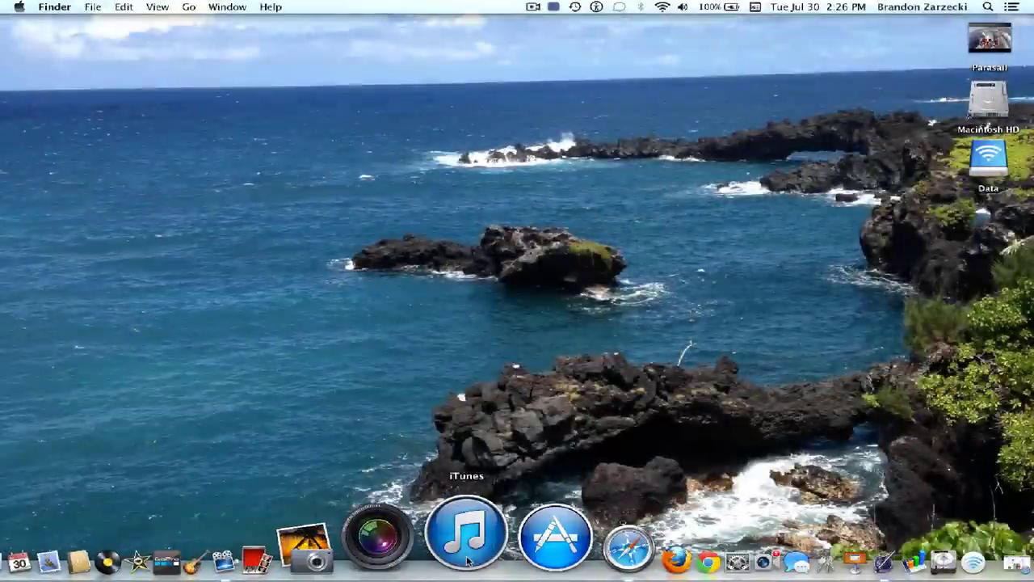
pyautogui.click(467, 537)
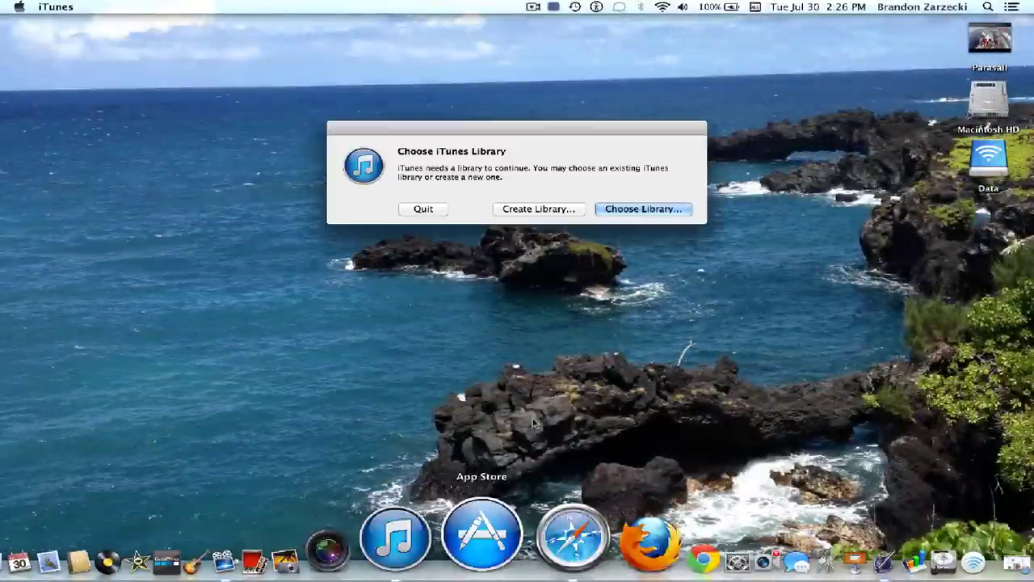
pyautogui.click(671, 211)
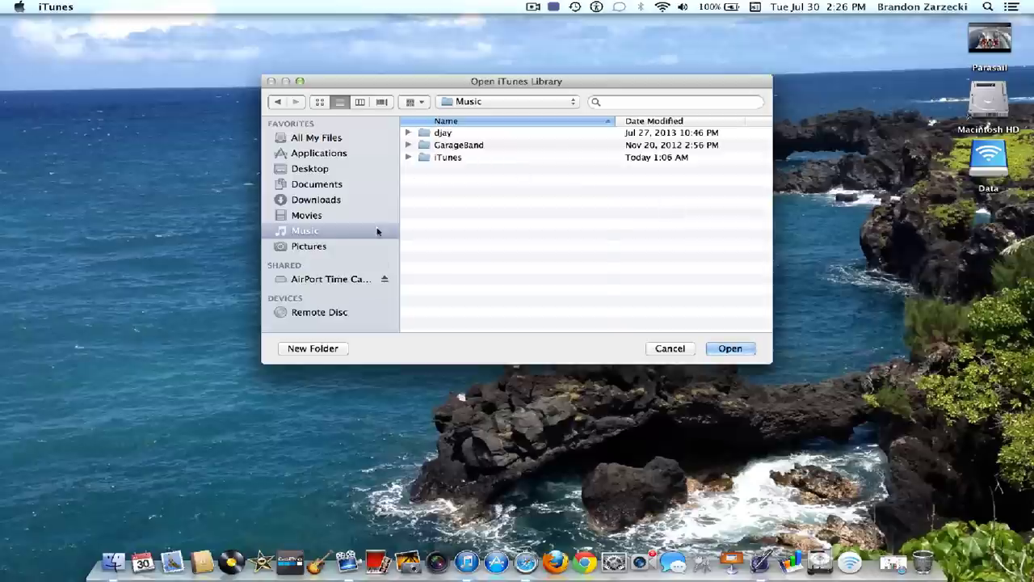
pyautogui.click(452, 158)
pyautogui.click(409, 158)
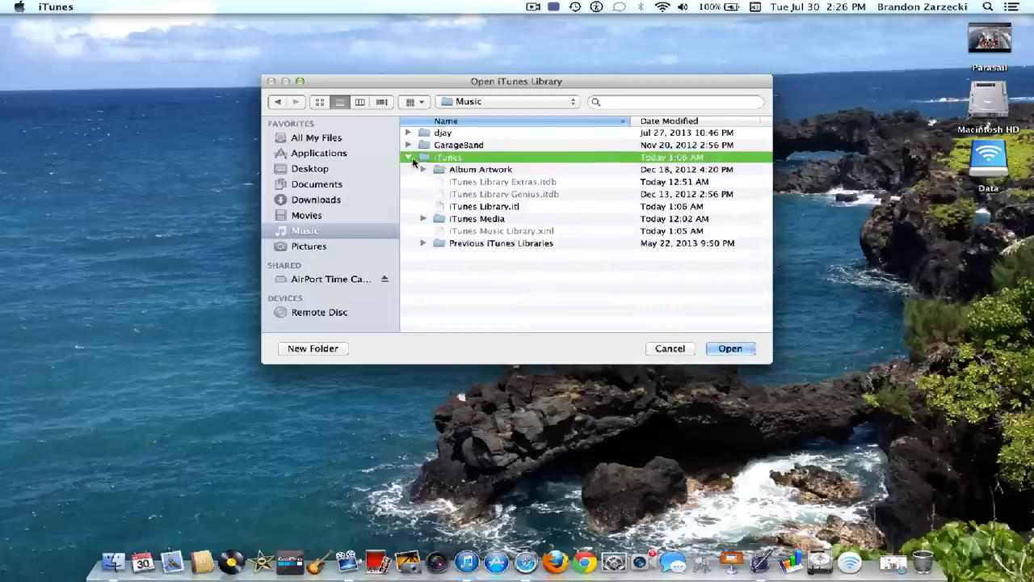
pyautogui.click(409, 157)
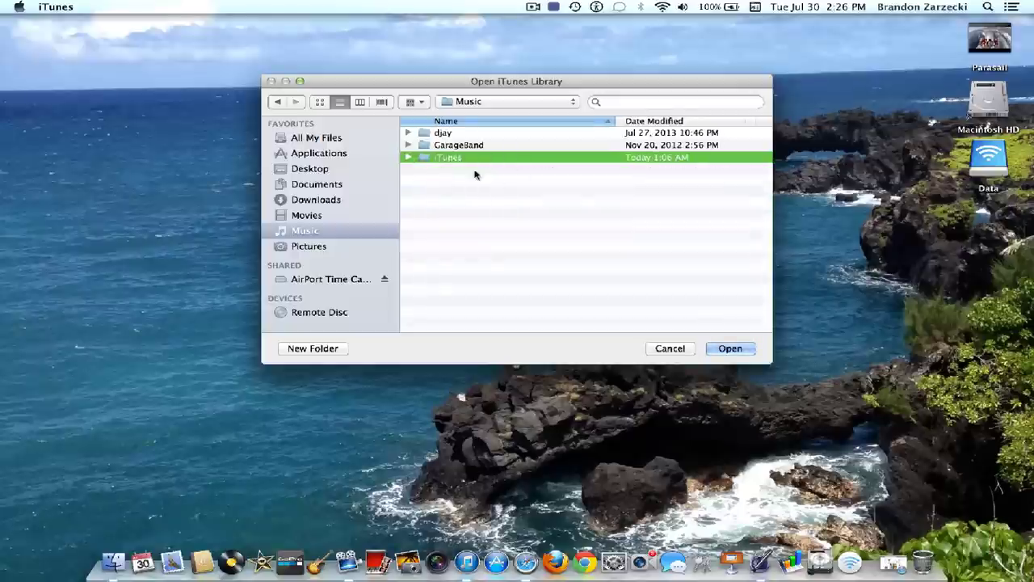
# Locate the iTunes folder under AirPort Time Capsule > Data > File Server, then cancel back to the prompt
pyautogui.click(300, 279)
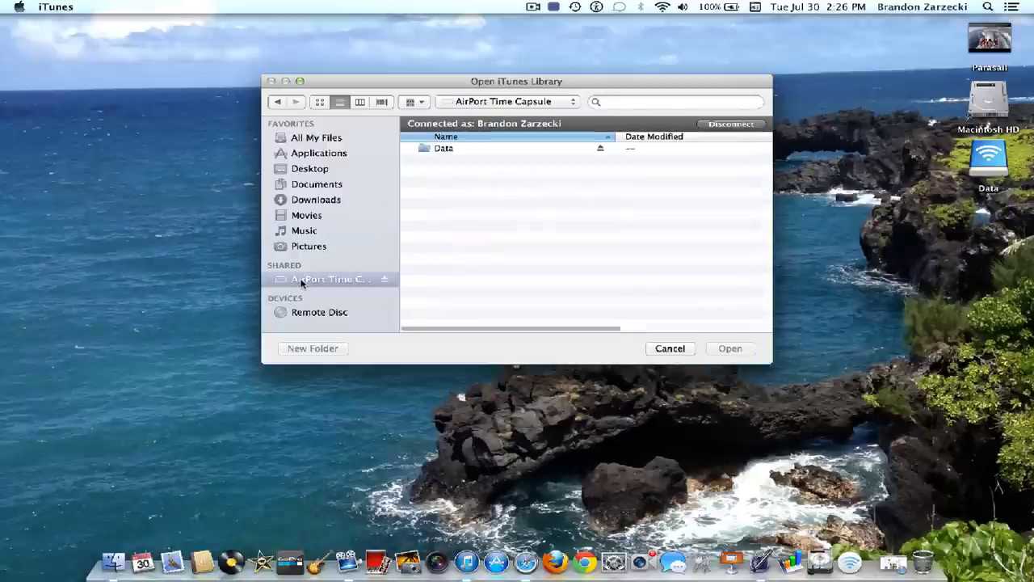
pyautogui.click(489, 150)
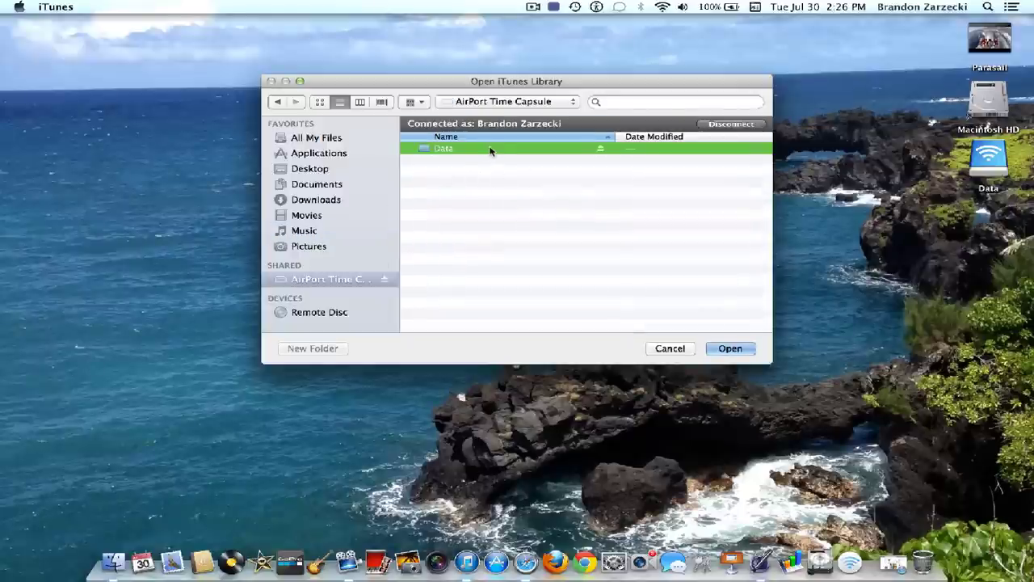
pyautogui.doubleClick(489, 150)
pyautogui.doubleClick(488, 150)
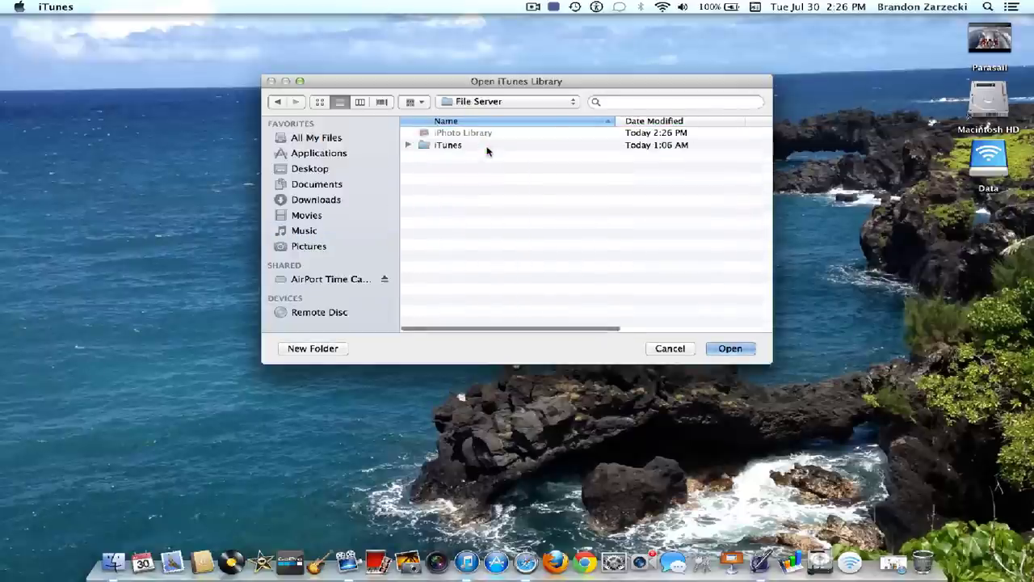
pyautogui.click(487, 151)
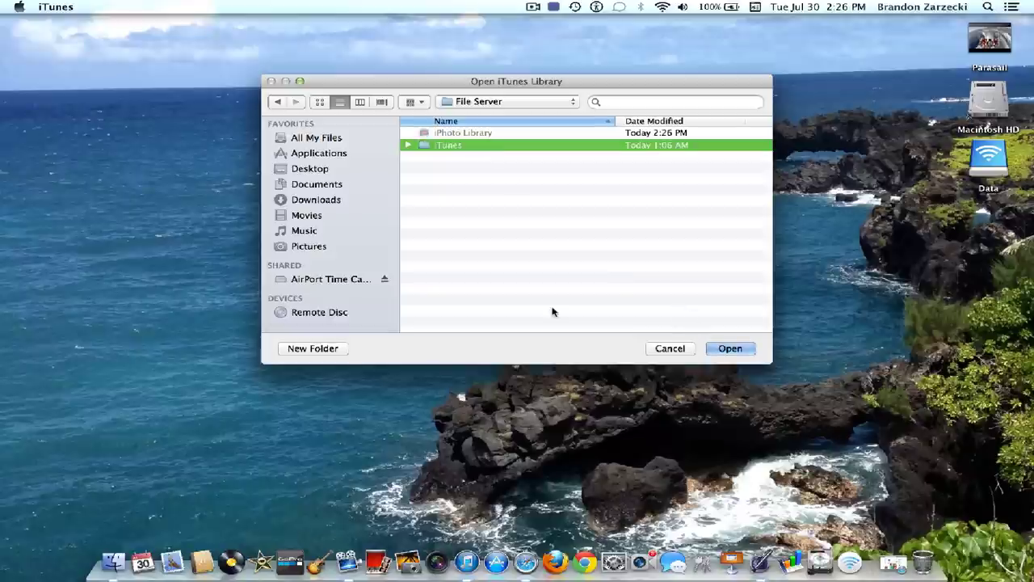
pyautogui.click(667, 349)
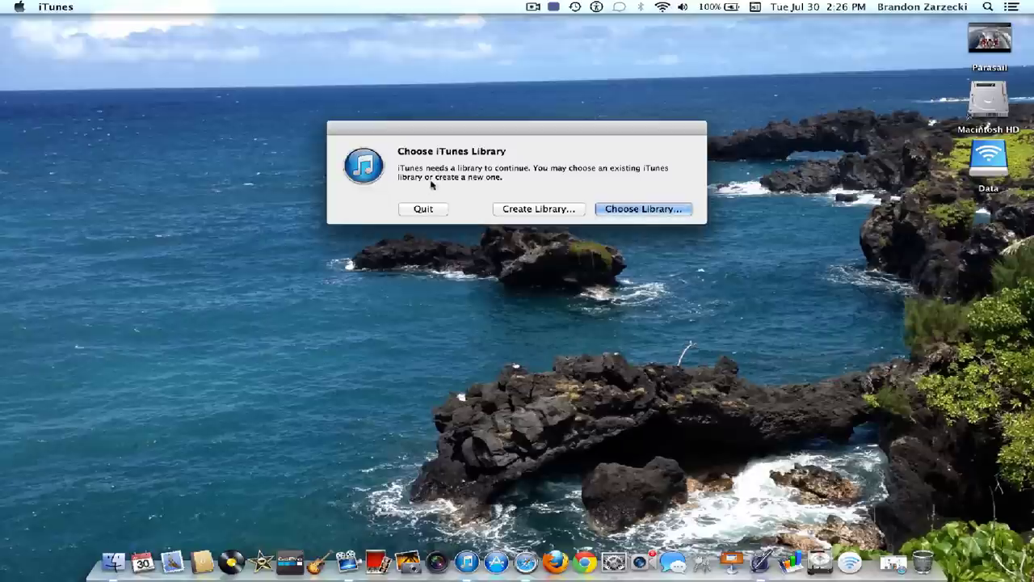
# Quit iTunes from the Choose iTunes Library alert without picking a library
pyautogui.click(419, 209)
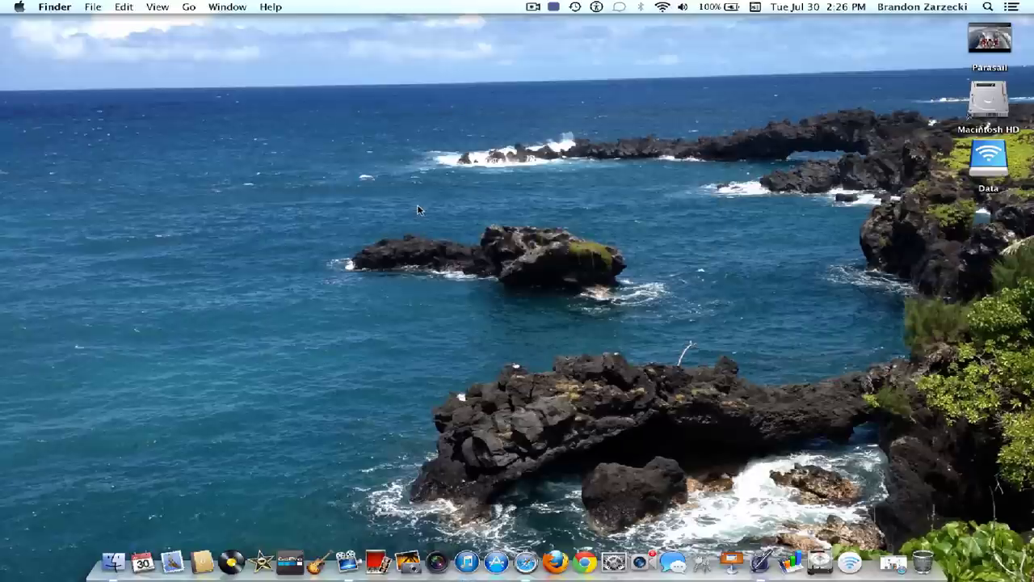